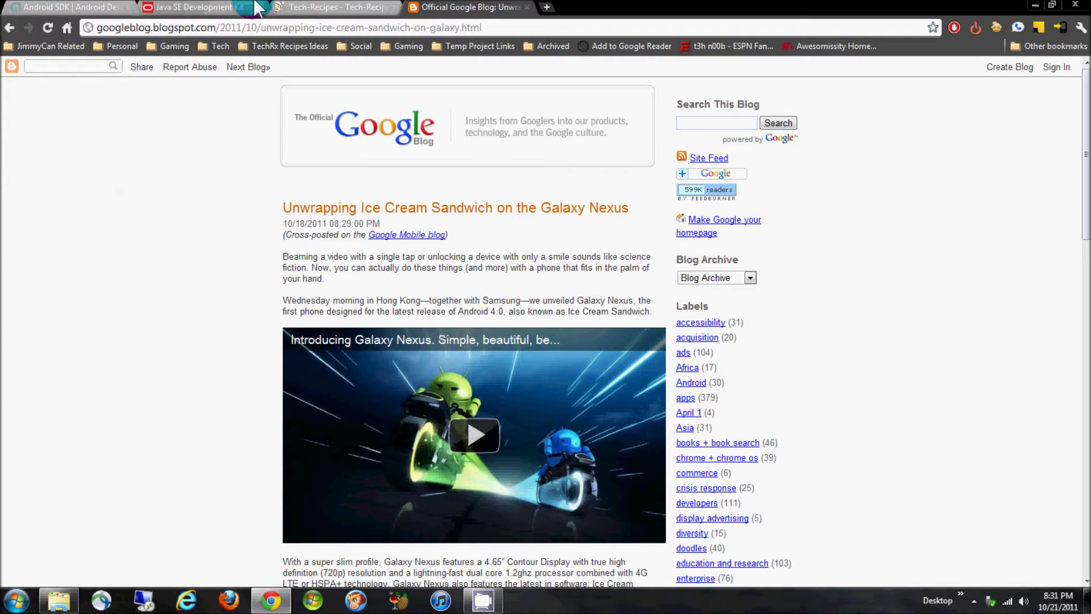
Step: Open the Java SE Development Kit 7u1 download page and accept its license agreement
left_click(202, 7)
left_click(378, 211)
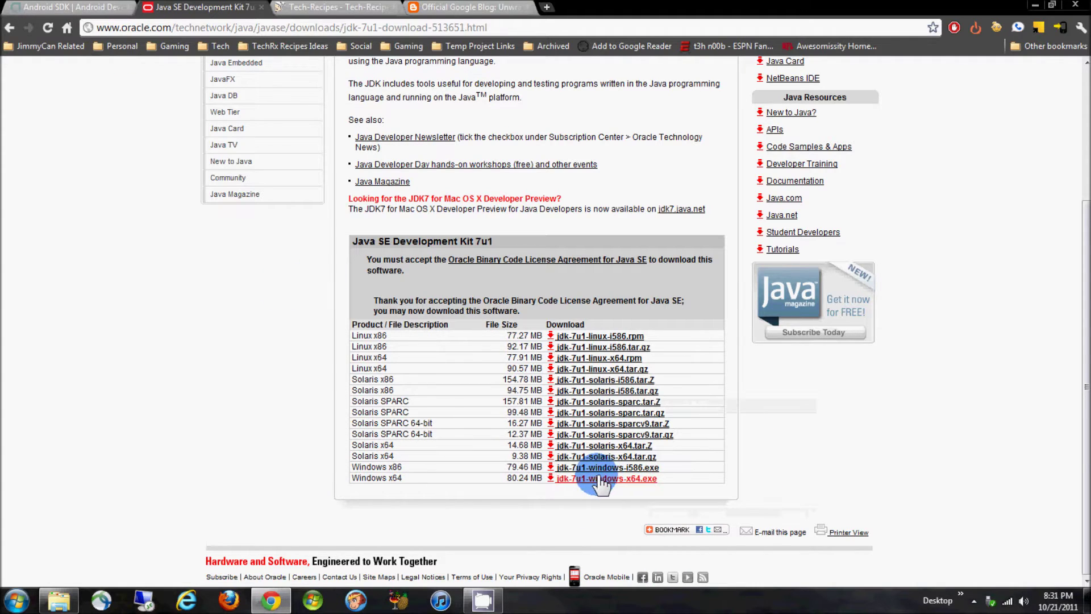
Step: Run jdk-7u1-windows-i586.exe from the C:\Test folder and agree to reinstall the Java SE Development Kit
left_click(69, 604)
left_click(332, 368)
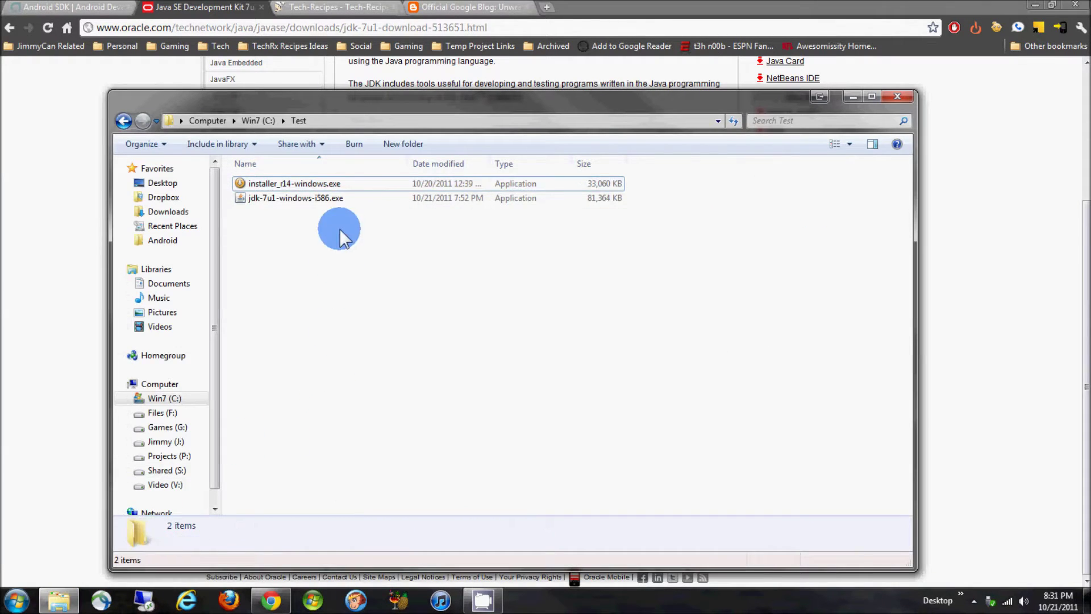
left_click(330, 208)
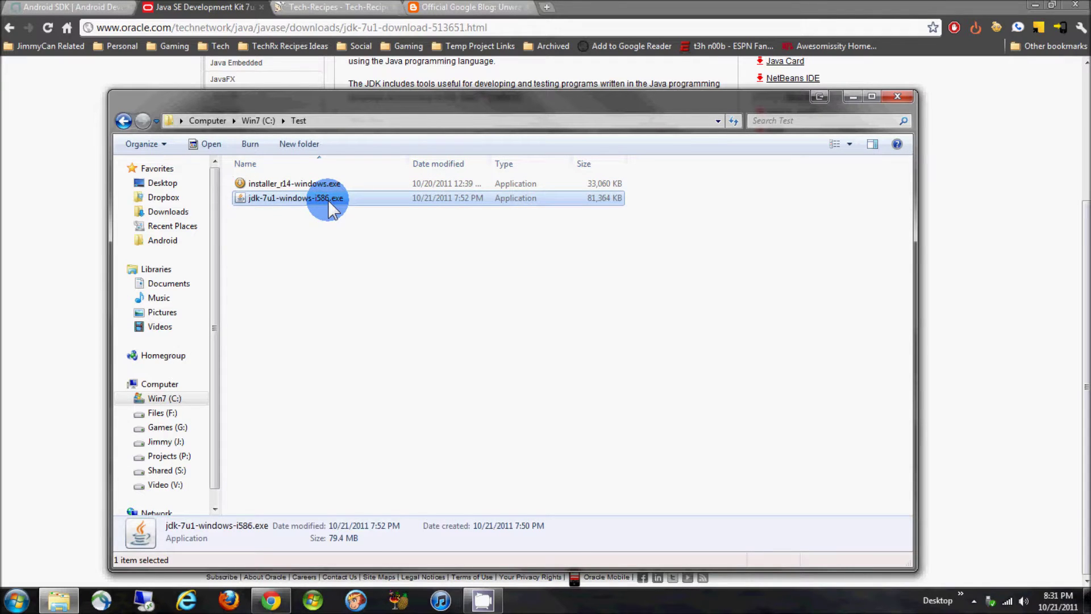
double_click(331, 208)
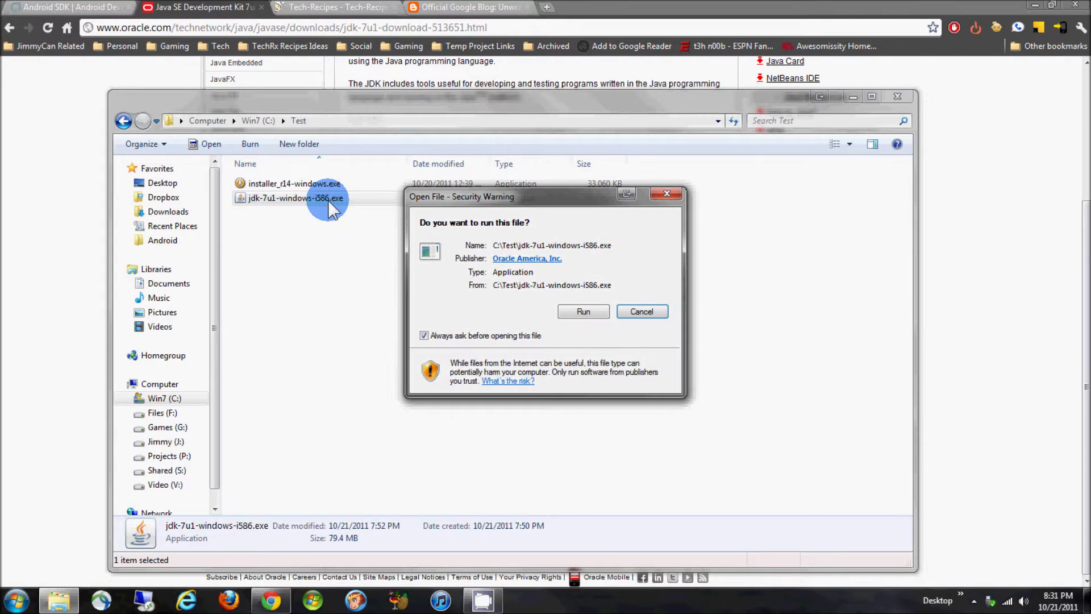
left_click(573, 314)
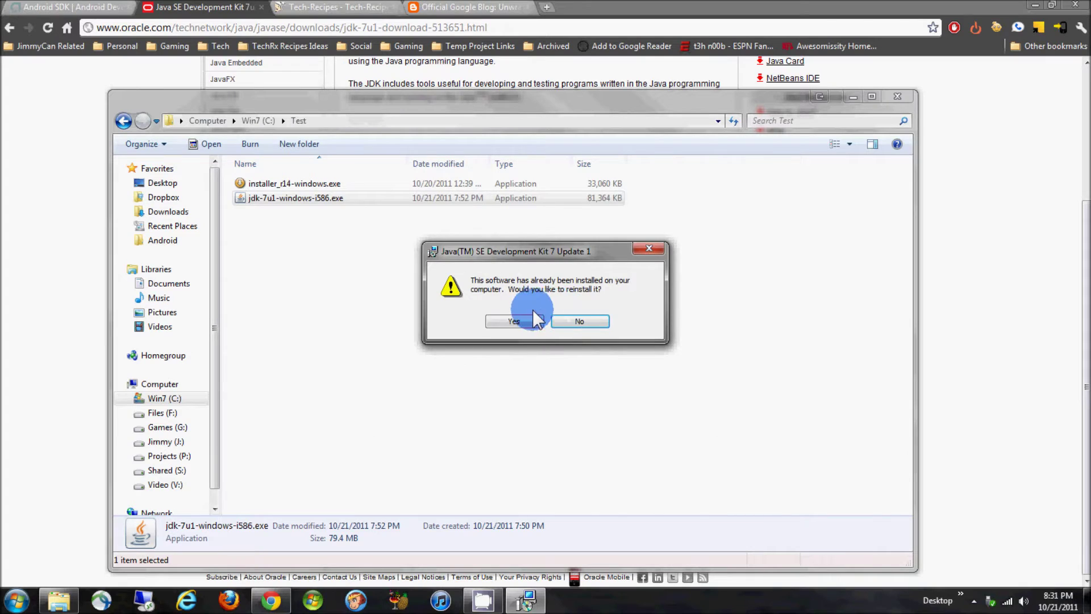
left_click(526, 320)
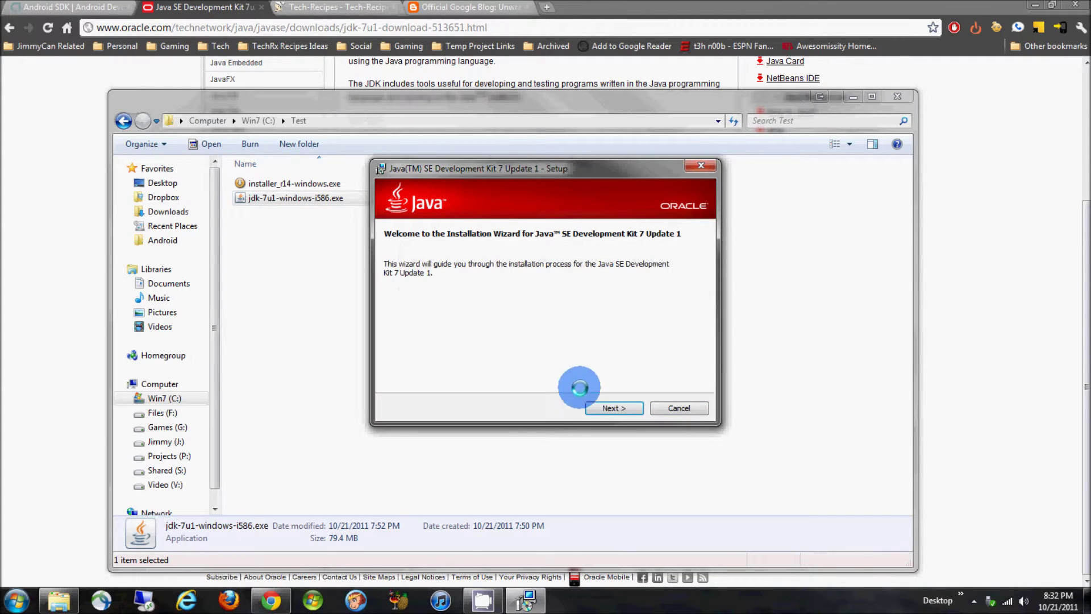
Step: Install the Java SE Development Kit with the default features and location, finish setup and close the registration page
left_click(603, 408)
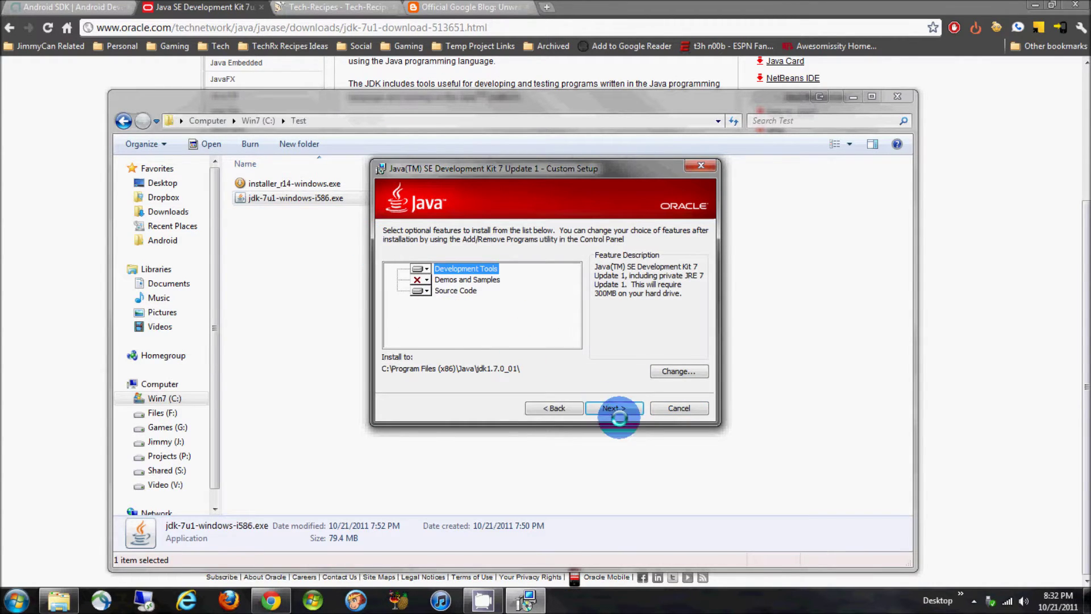
left_click(619, 407)
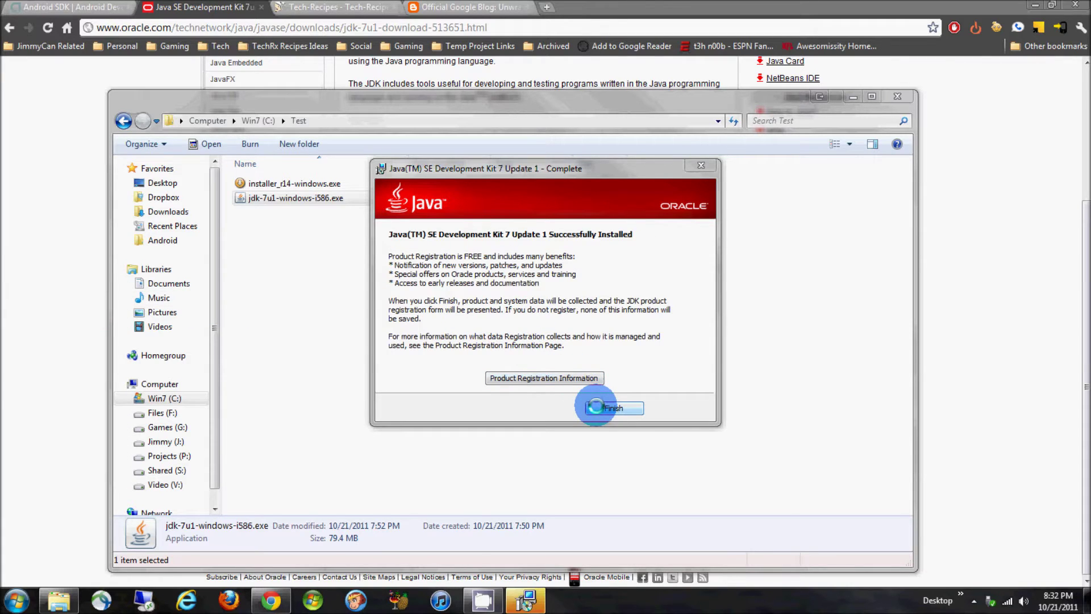
left_click(595, 406)
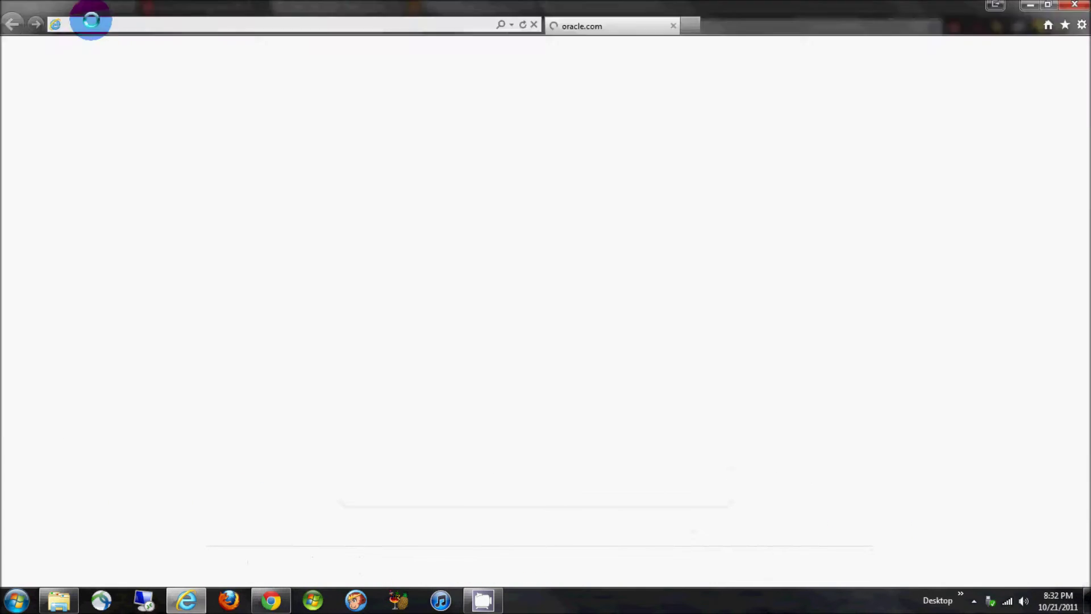
key("alt+F4")
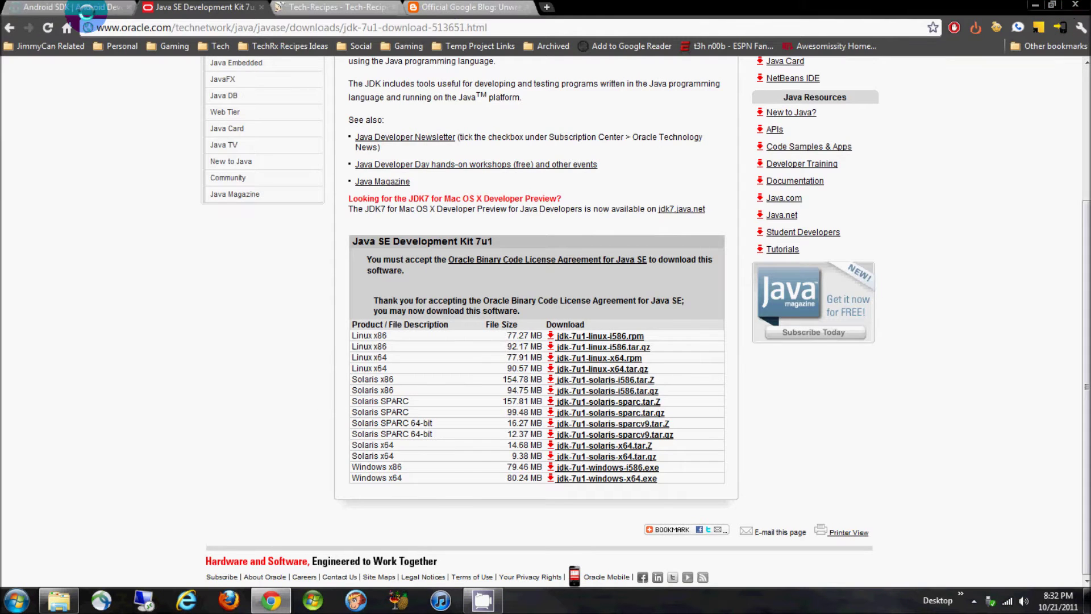
Step: View the Android SDK download page, and run installer_r14-windows.exe from the C:\Test folder
left_click(87, 8)
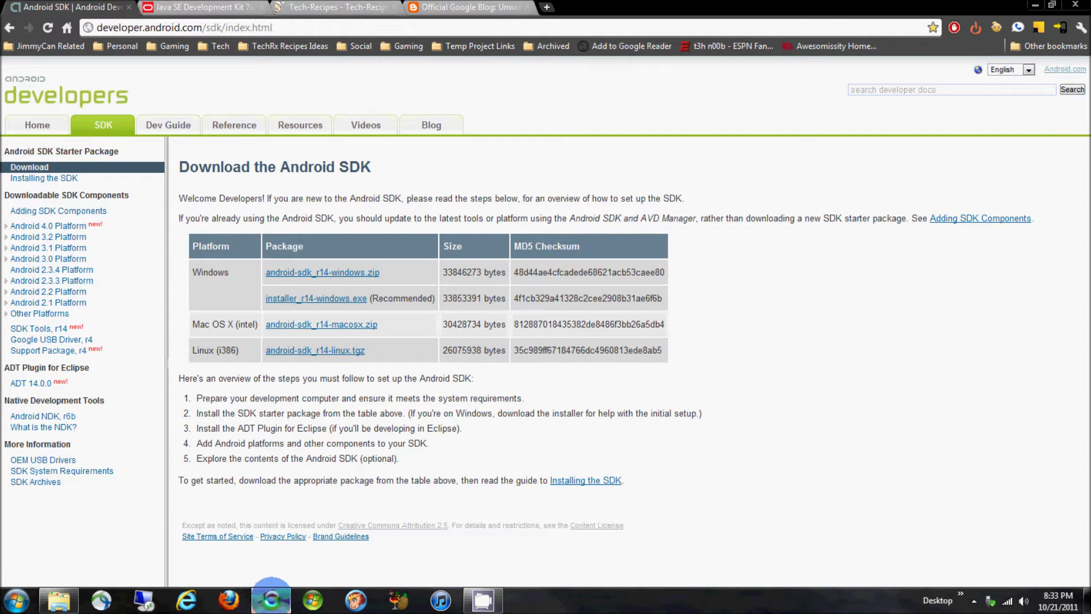
left_click(288, 487)
left_click(273, 285)
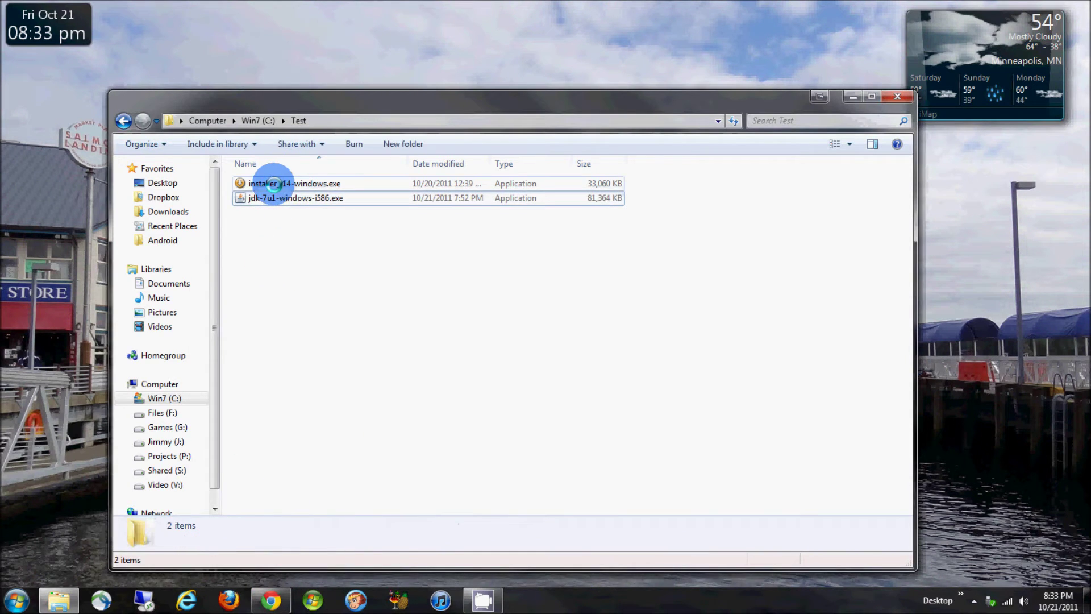
left_click(273, 183)
double_click(274, 183)
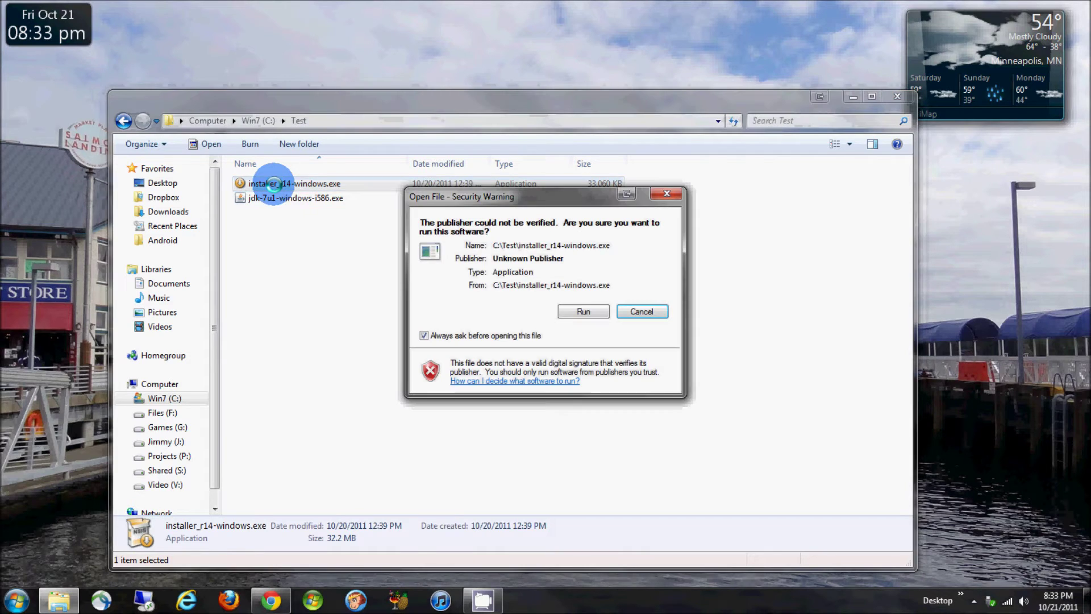
left_click(582, 312)
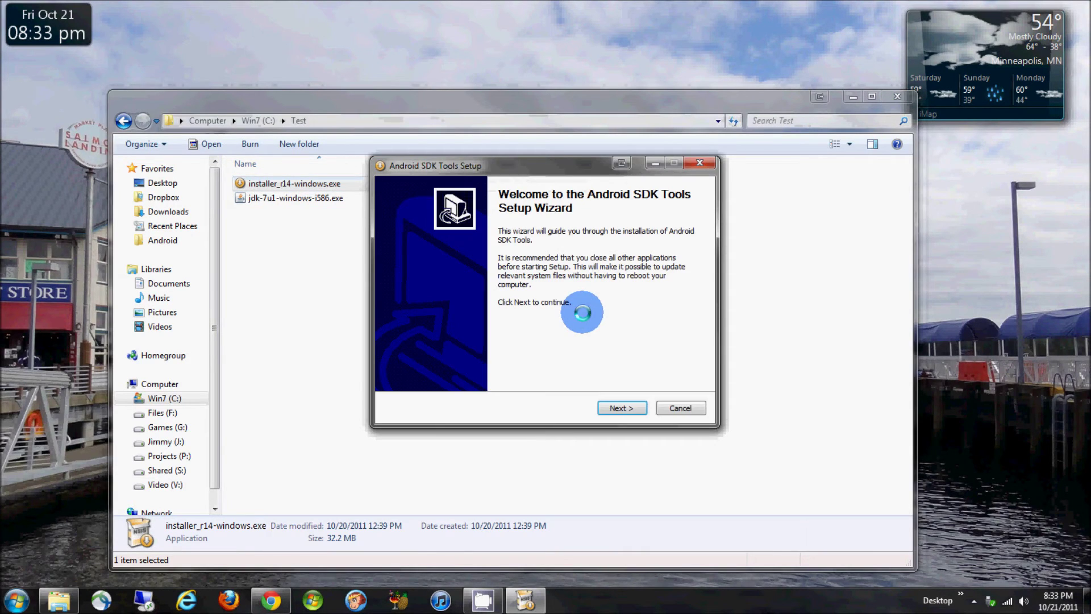
Step: Install Android SDK Tools with the default destination and Start Menu folder, and finish with SDK Manager set to start
left_click(624, 408)
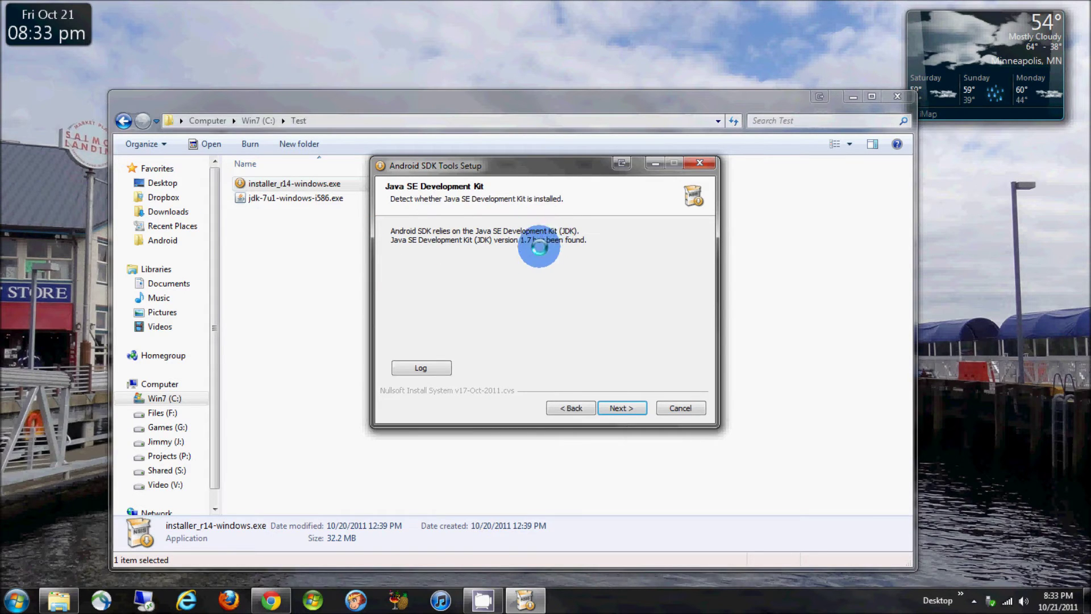
left_click(635, 407)
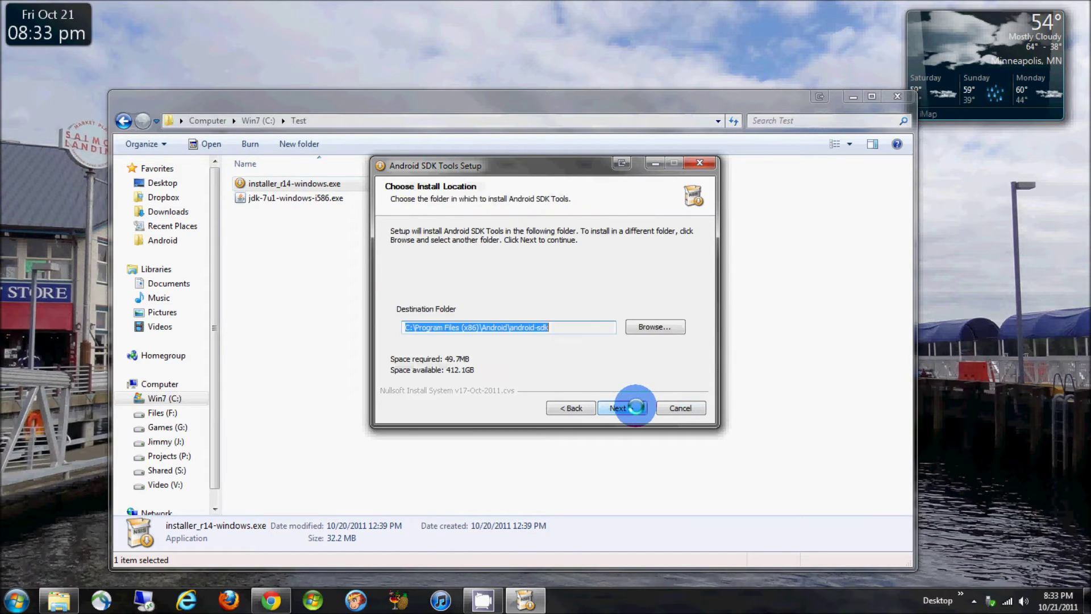
key("Return")
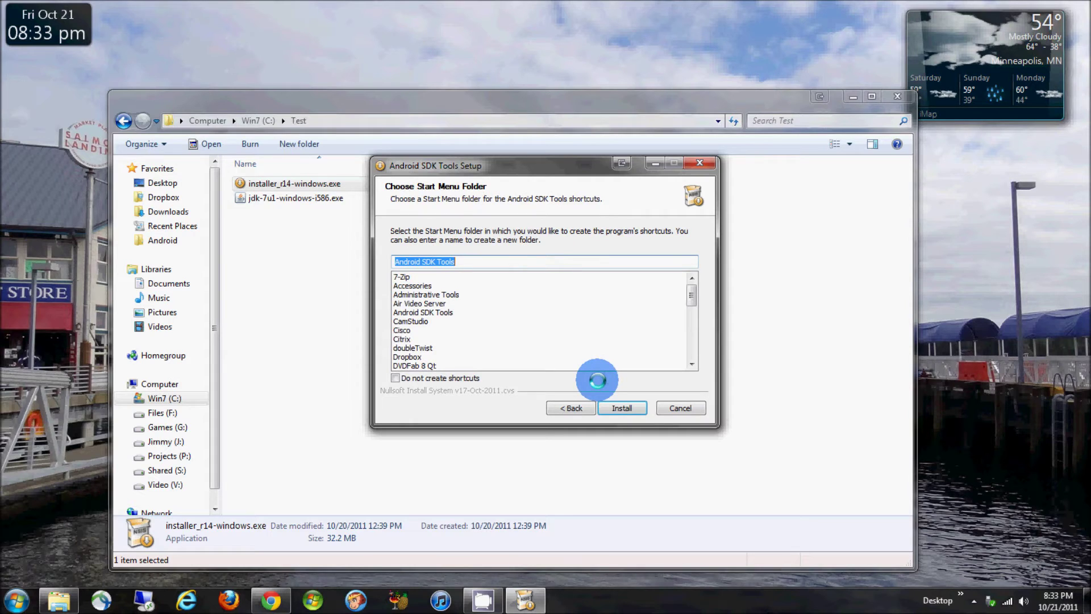
left_click(624, 400)
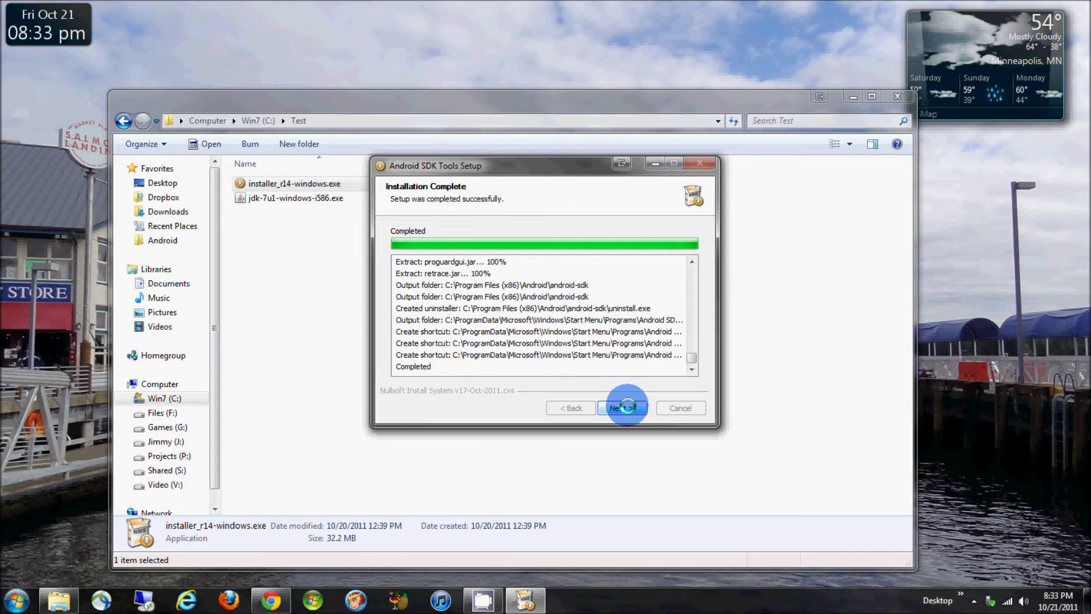
left_click(624, 408)
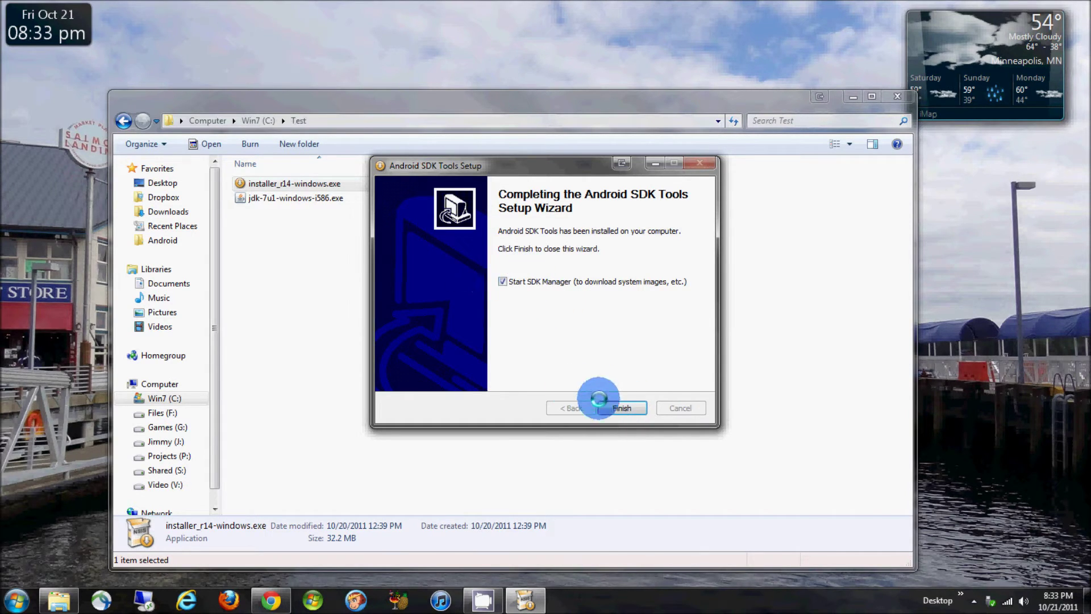
left_click(616, 408)
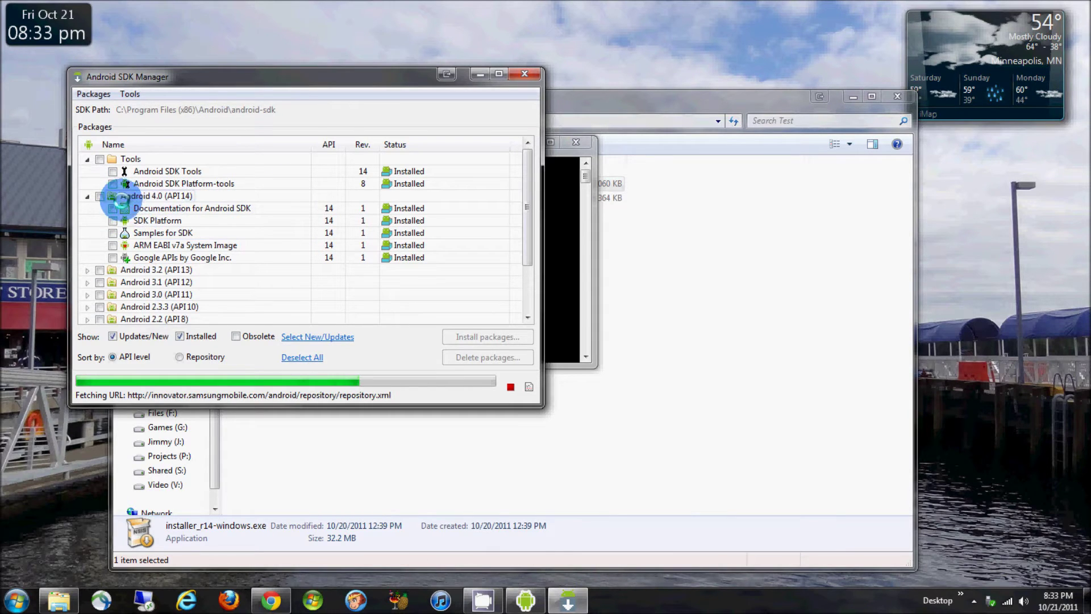
Step: Select all Android 4.0 (API 14) packages and look through the remaining package list down to Extras
left_click(99, 196)
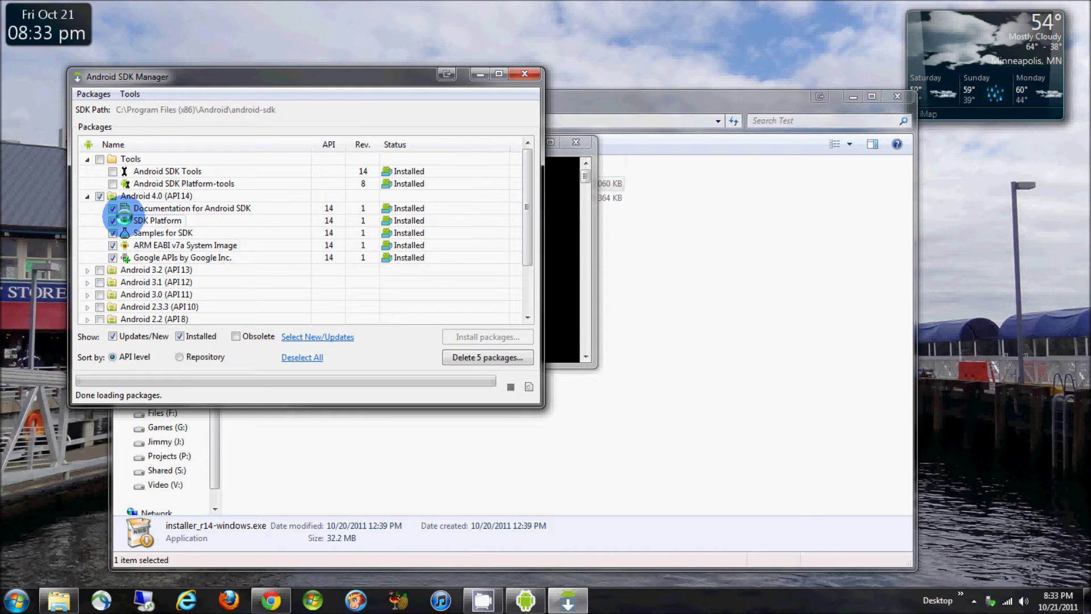
scroll(123, 211, "down", 2)
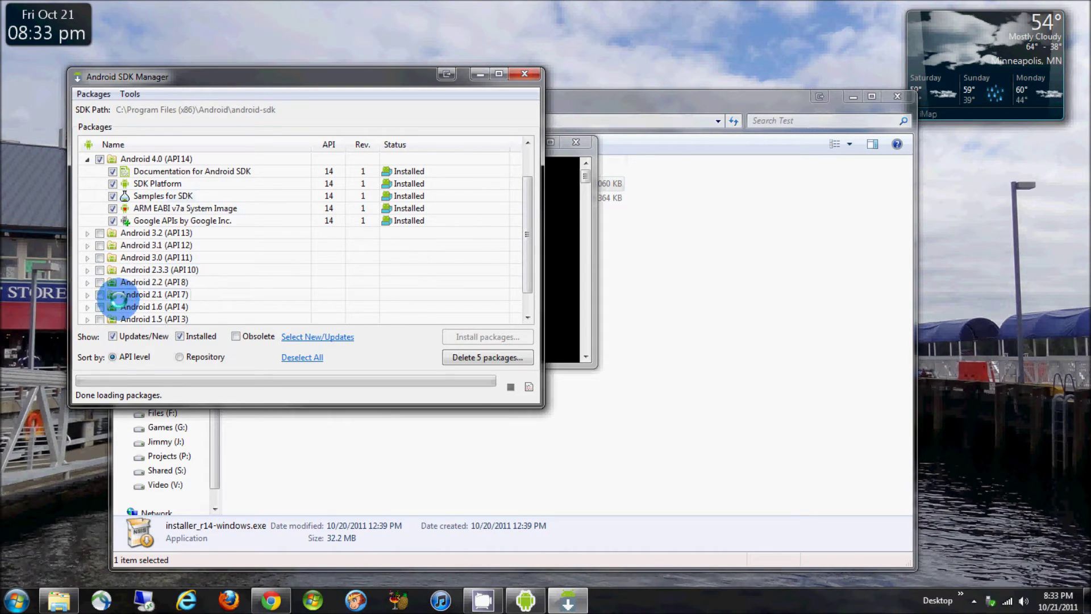
left_click(86, 307)
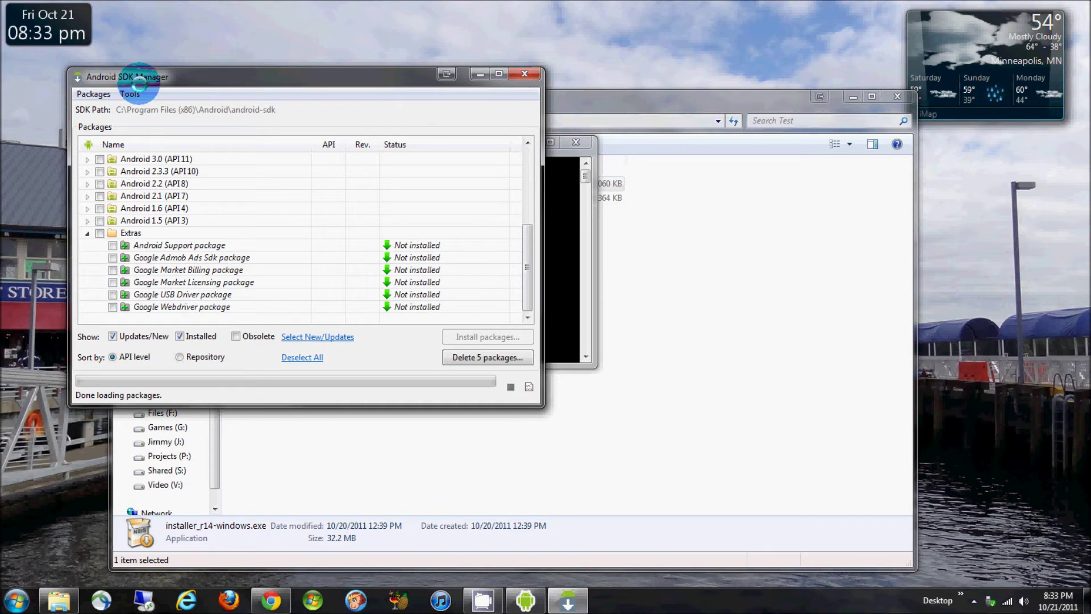
Step: Reposition the SDK Manager window and open the Android Virtual Device Manager
left_click_drag(139, 83, 211, 101)
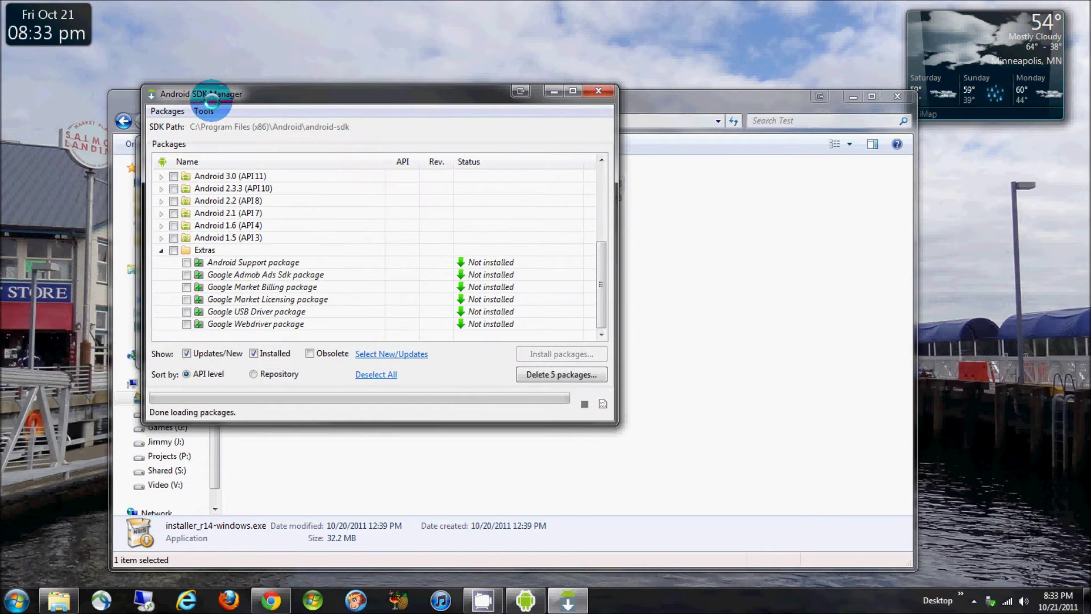
left_click(208, 110)
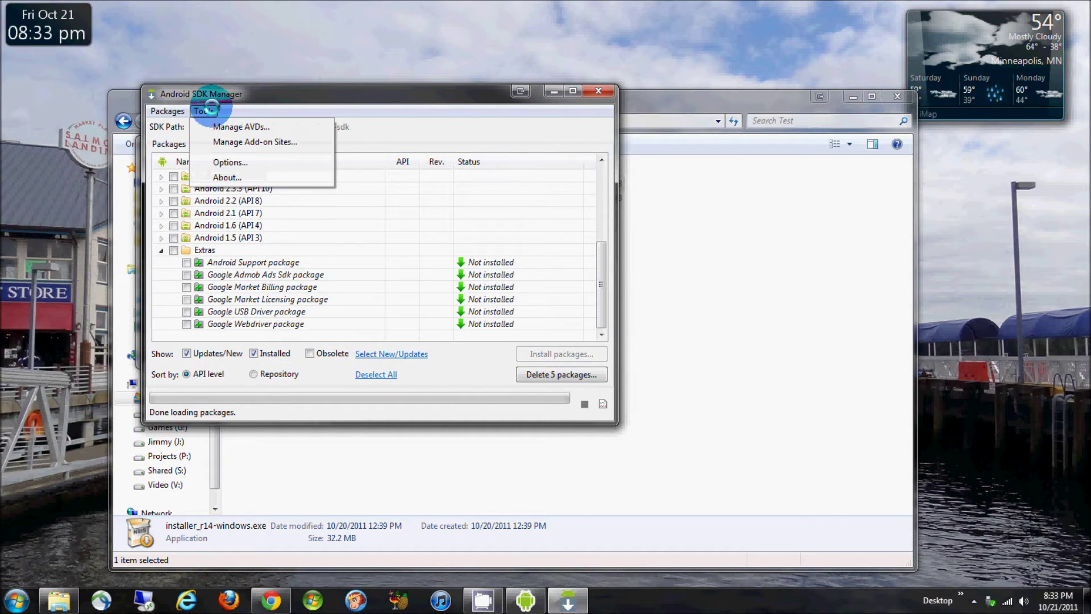
left_click(215, 127)
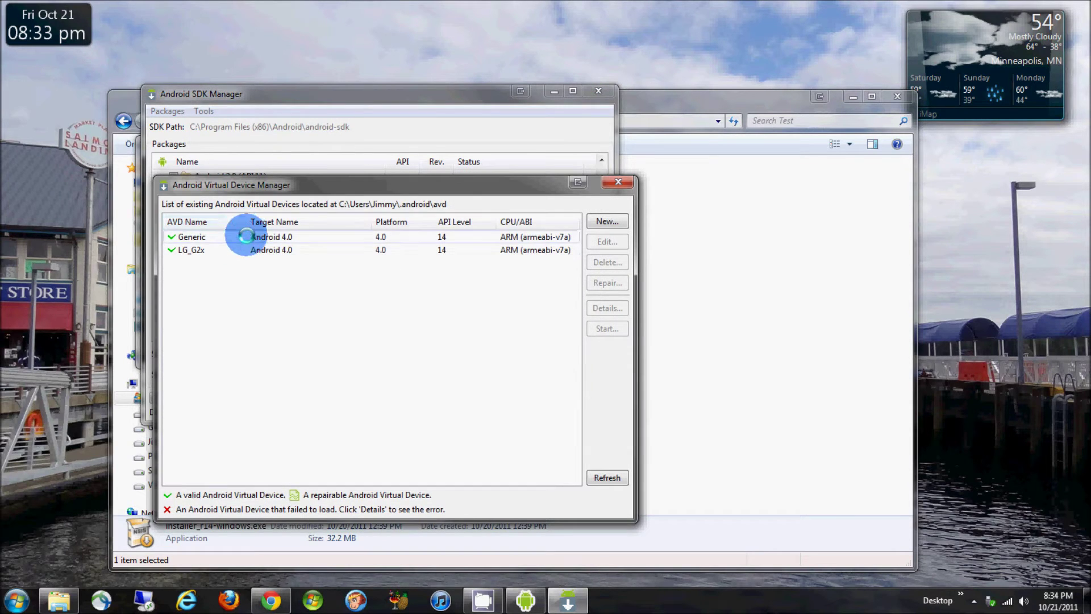
Step: Delete the existing LG_G2x and Generic virtual devices
left_click(276, 237)
left_click(519, 252)
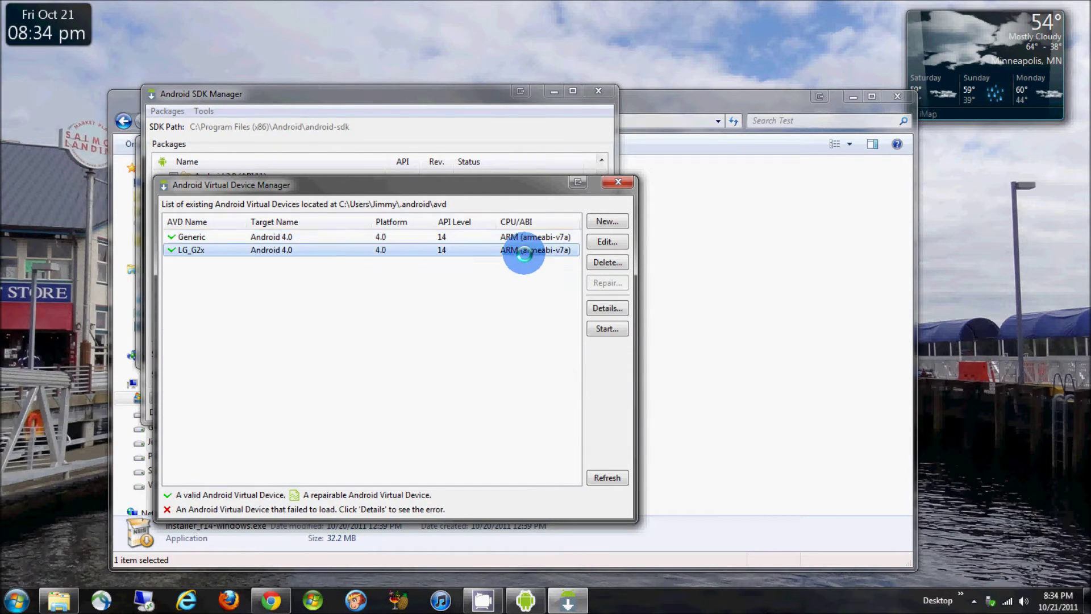
left_click(585, 261)
left_click(450, 358)
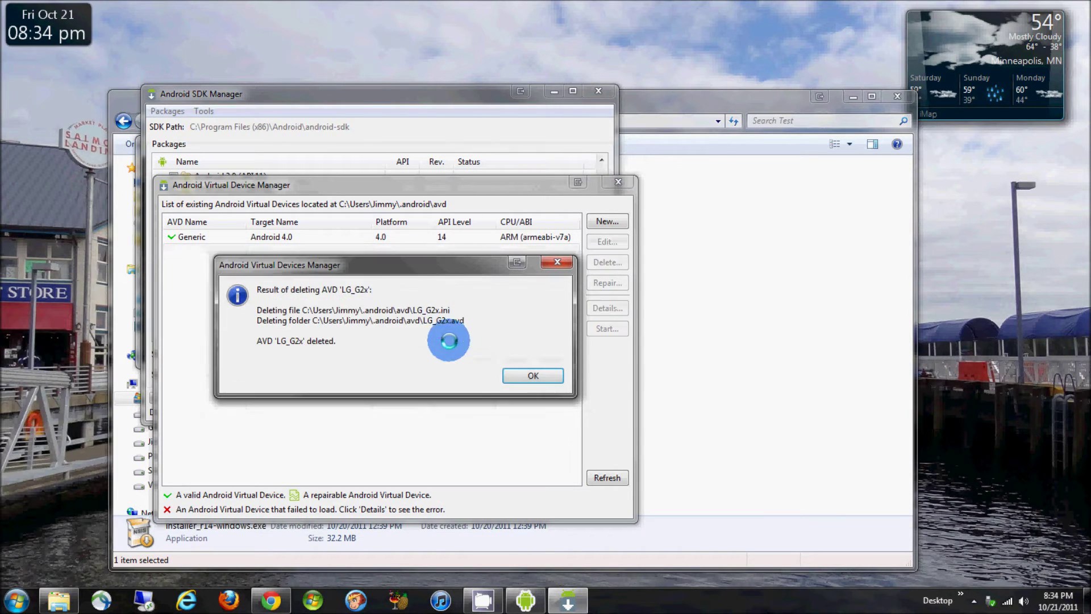
key("Return")
left_click(453, 237)
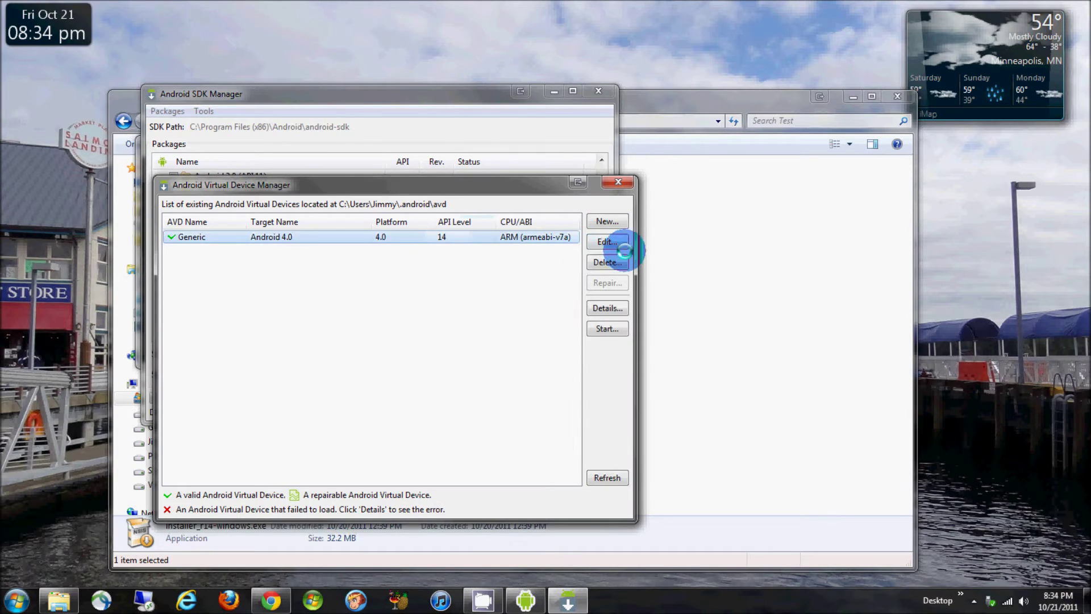
left_click(607, 262)
left_click(449, 360)
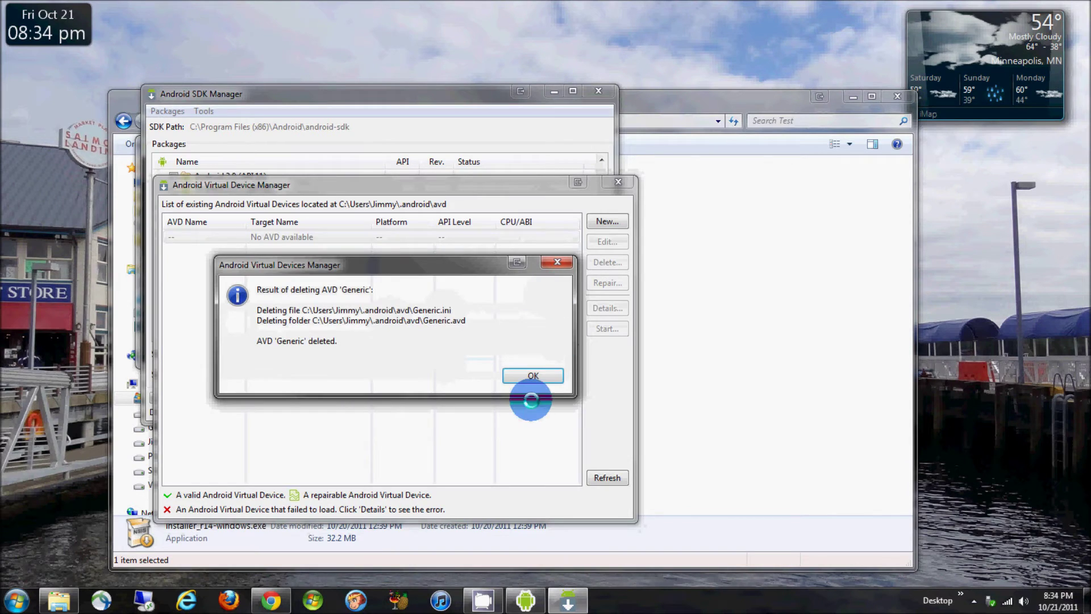
left_click(531, 376)
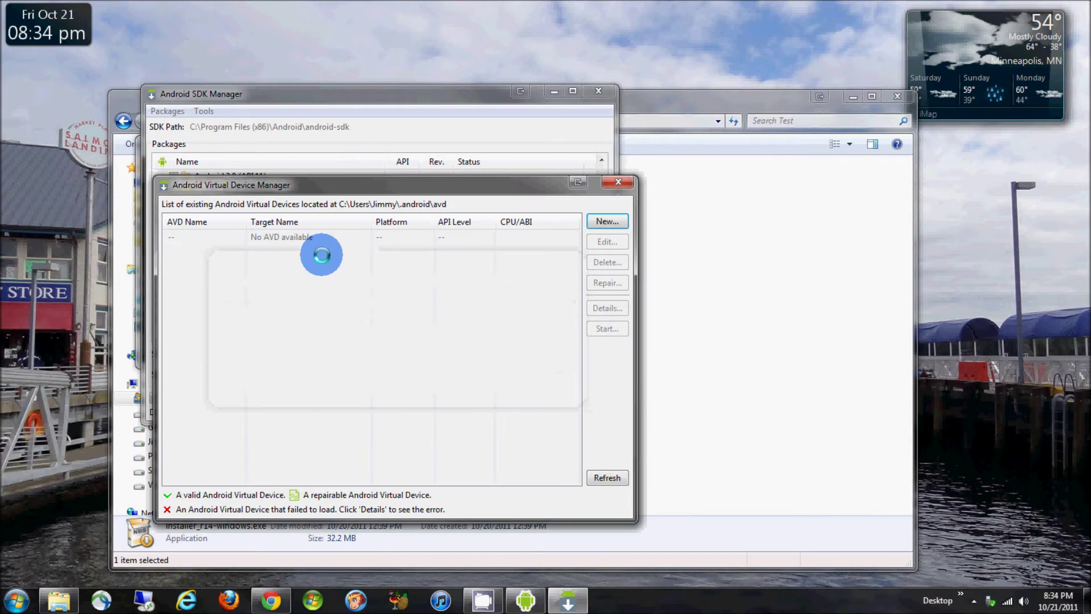
Step: Create a virtual device named Generic targeting Android 4.0 - API Level 14 with a 1024 MiB SD card and the default WVGA800 skin
left_click(604, 223)
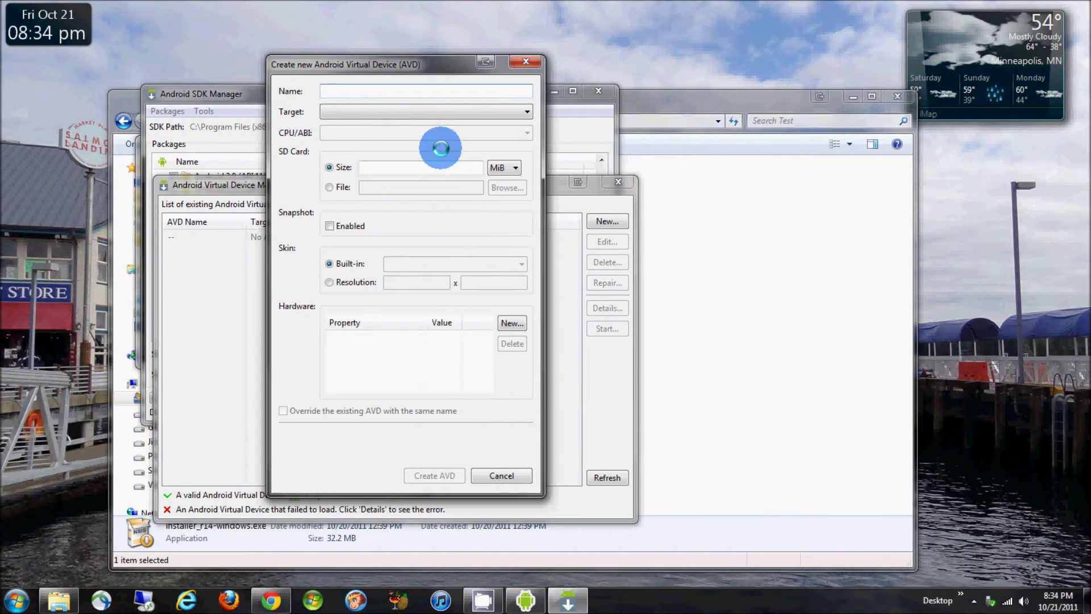
type("Generic")
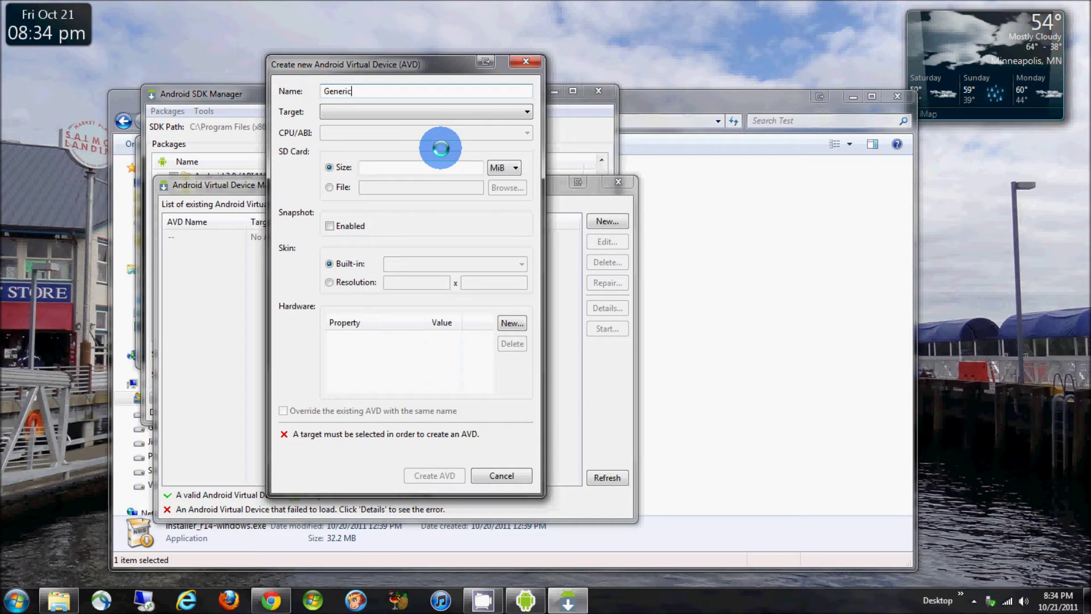
left_click(462, 112)
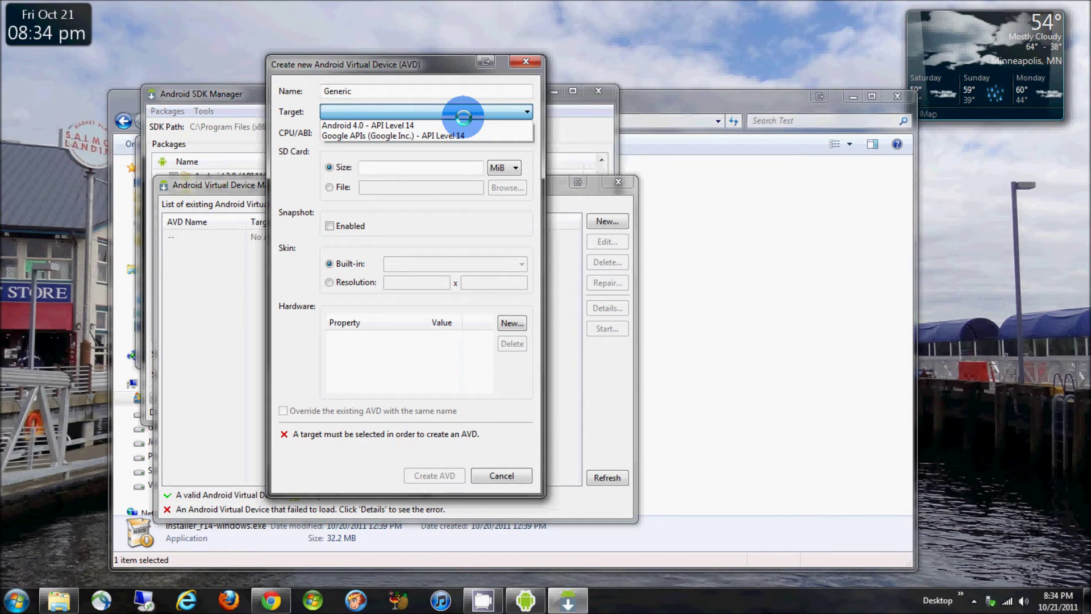
left_click(427, 126)
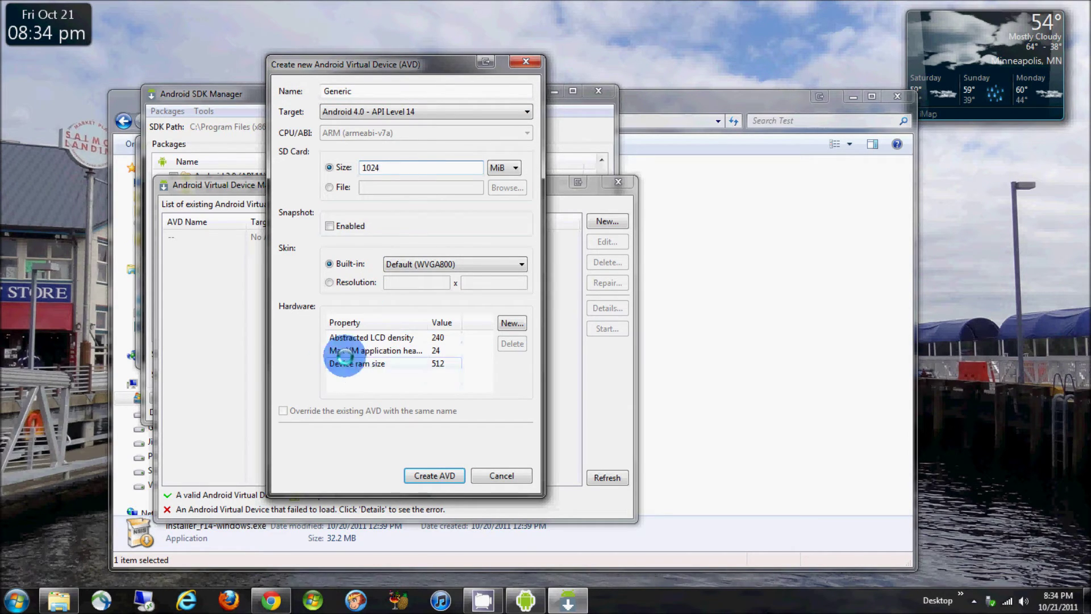
left_click(433, 479)
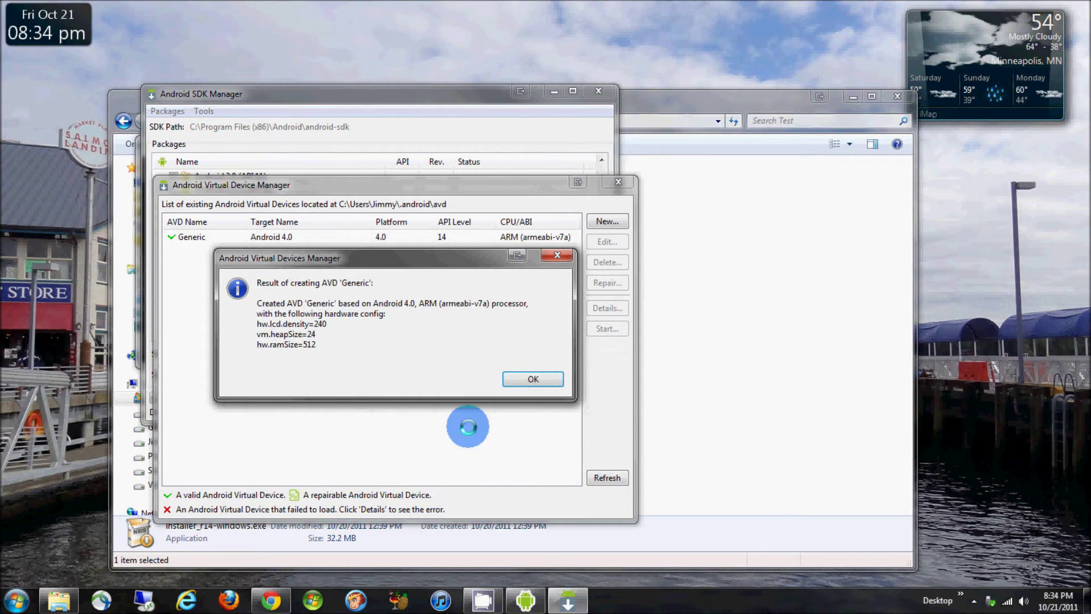
left_click(515, 377)
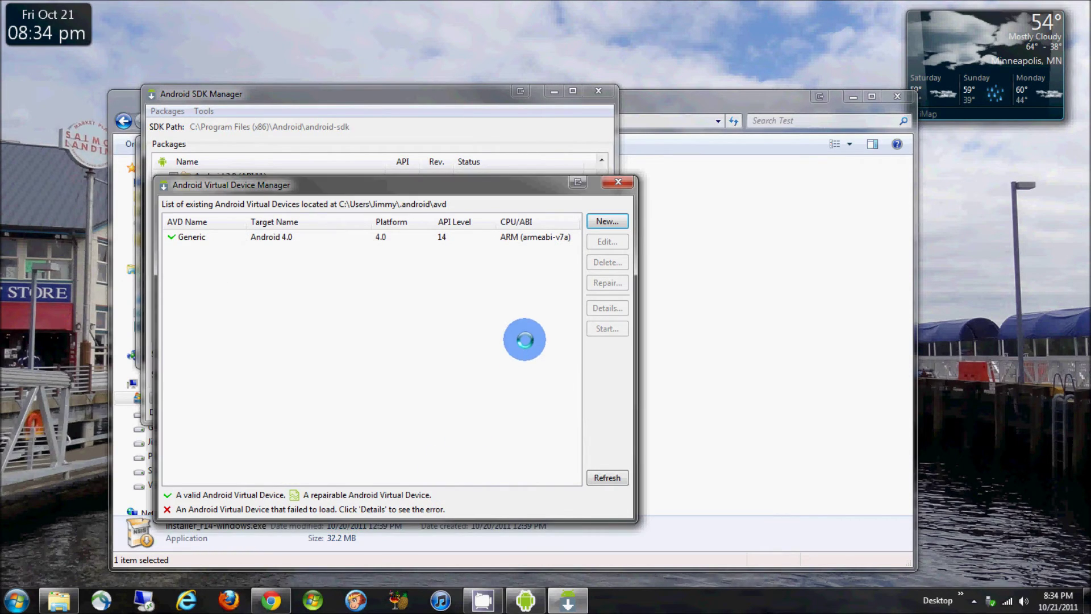
Step: Launch the Generic virtual device without scaling or wiping user data, reposition its window, and dismiss the home screen introduction
left_click(173, 235)
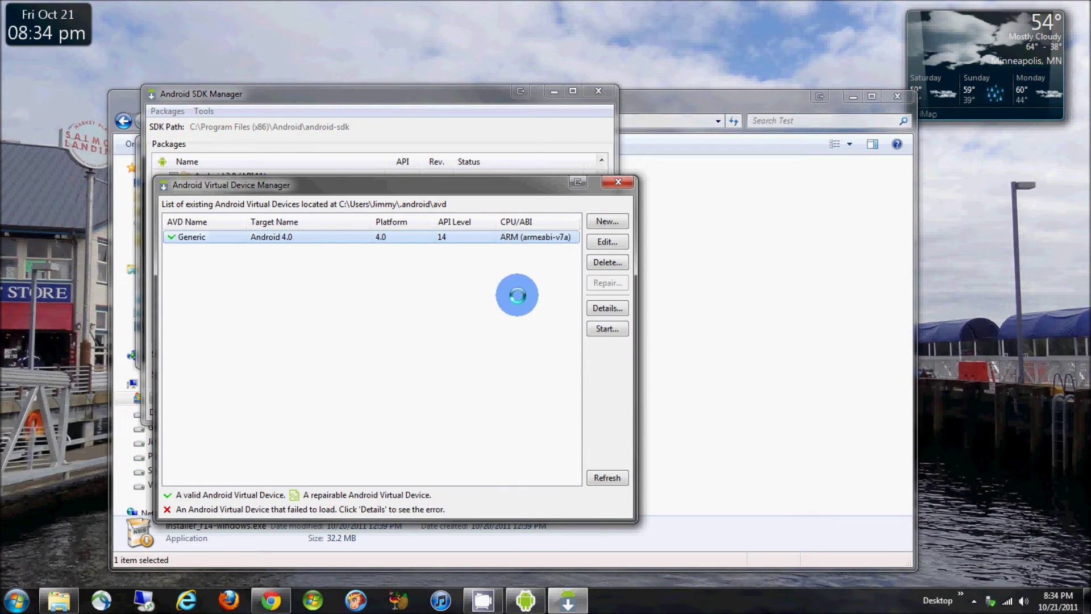
left_click(623, 333)
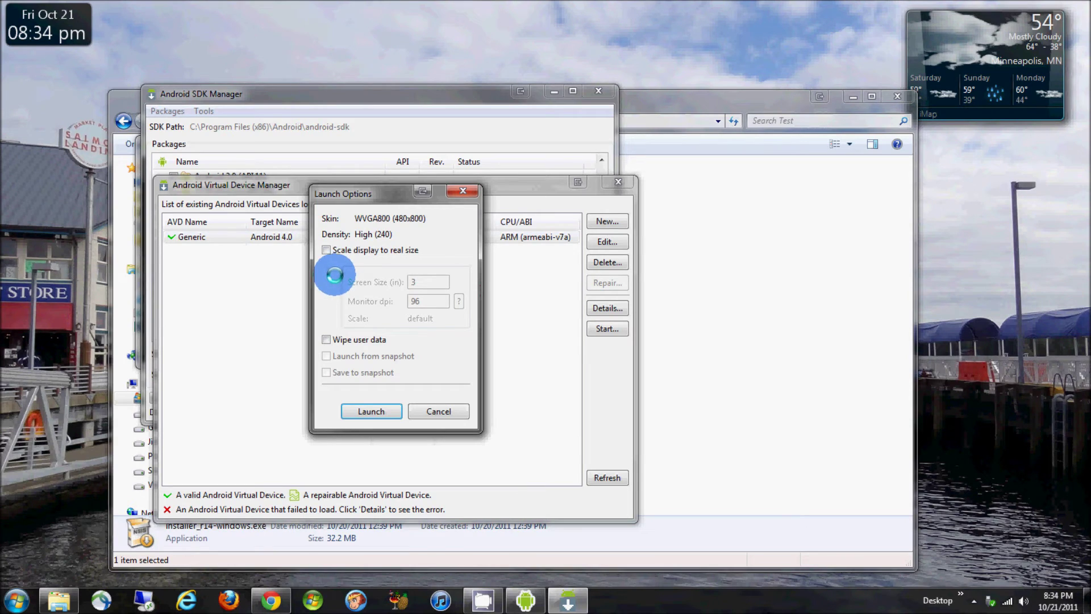
left_click(338, 340)
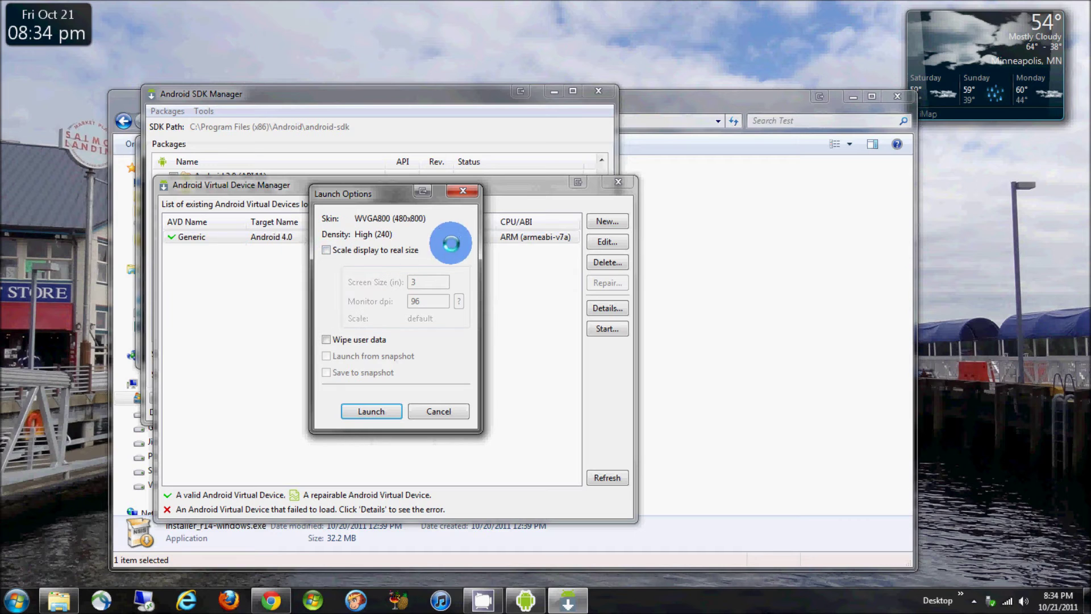
left_click(370, 409)
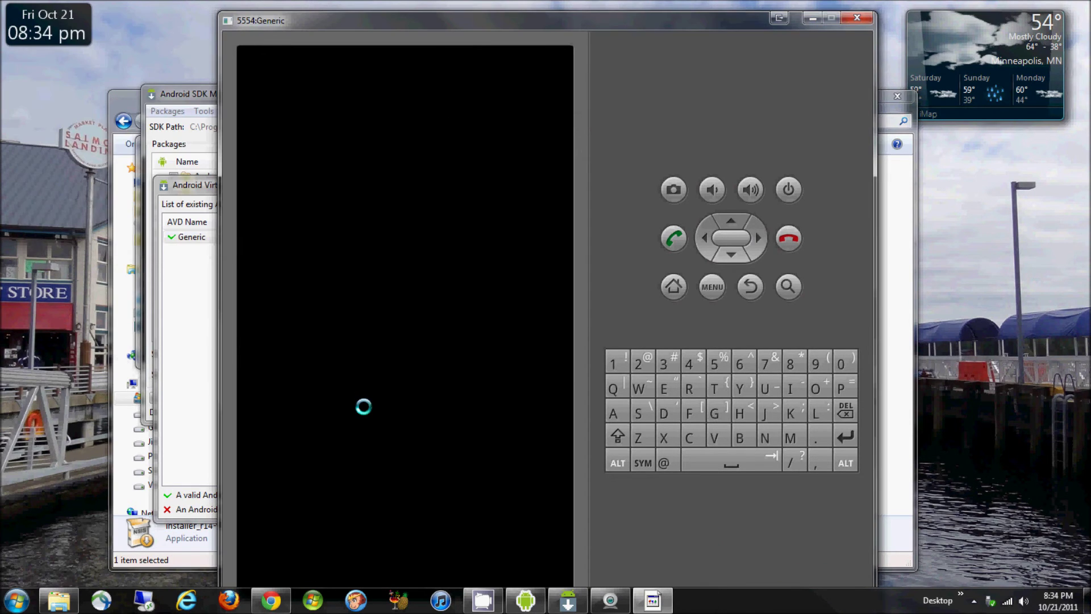
left_click_drag(537, 22, 534, 16)
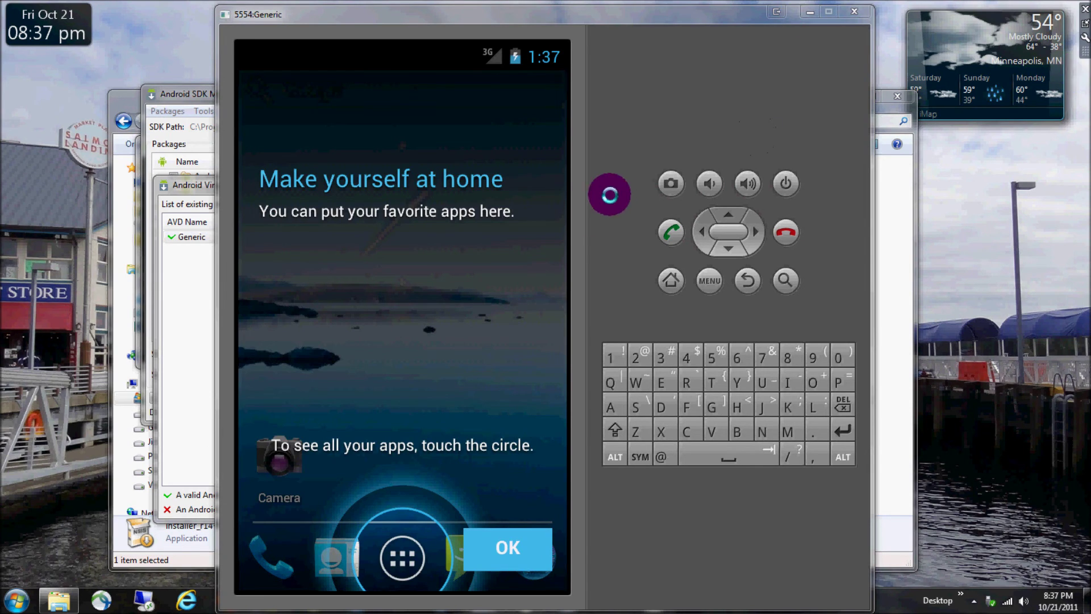
left_click(493, 556)
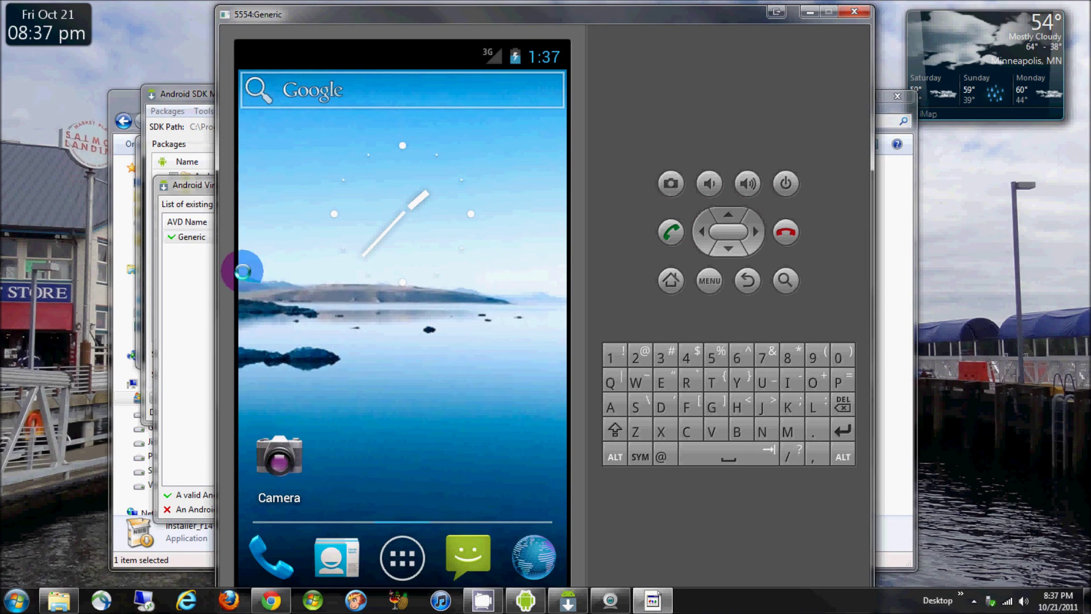
Step: Bring up and dismiss the wallpaper source choices, and swipe across the emulator's home screens
left_click(314, 299)
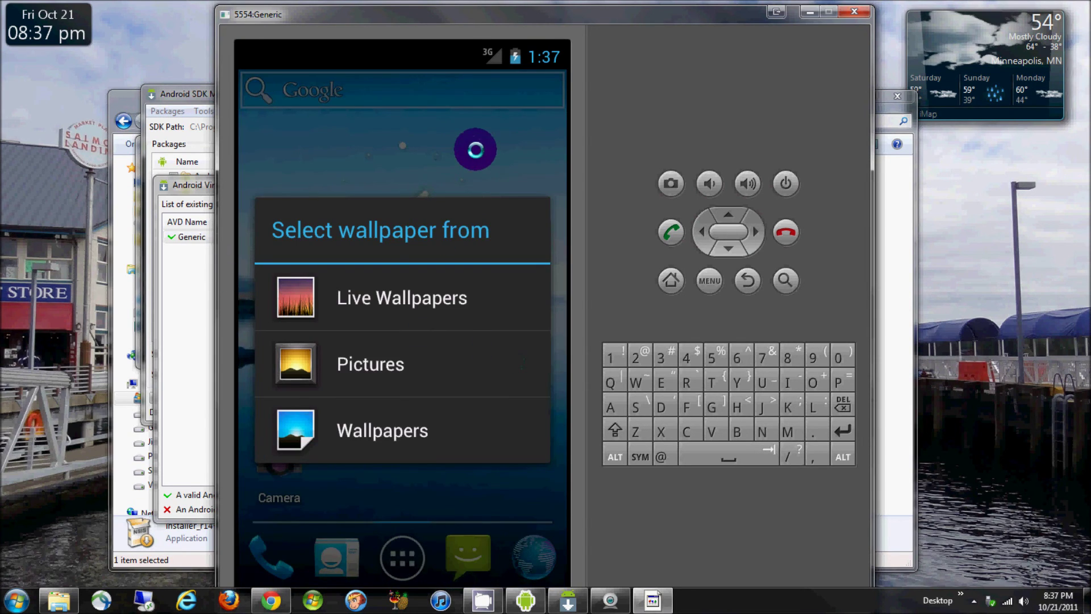
left_click(475, 159)
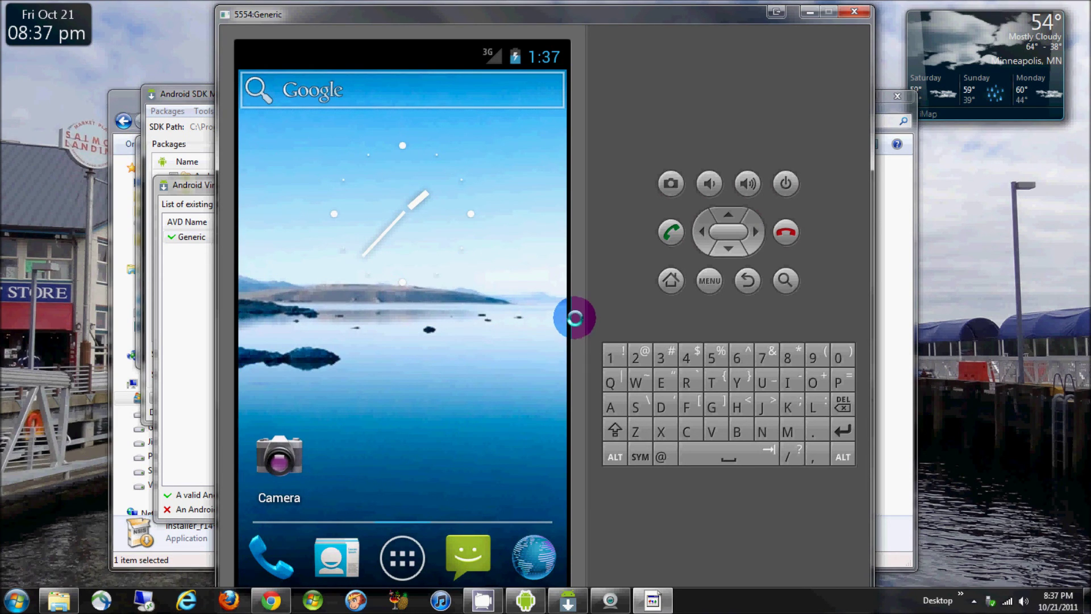
left_click_drag(561, 319, 309, 338)
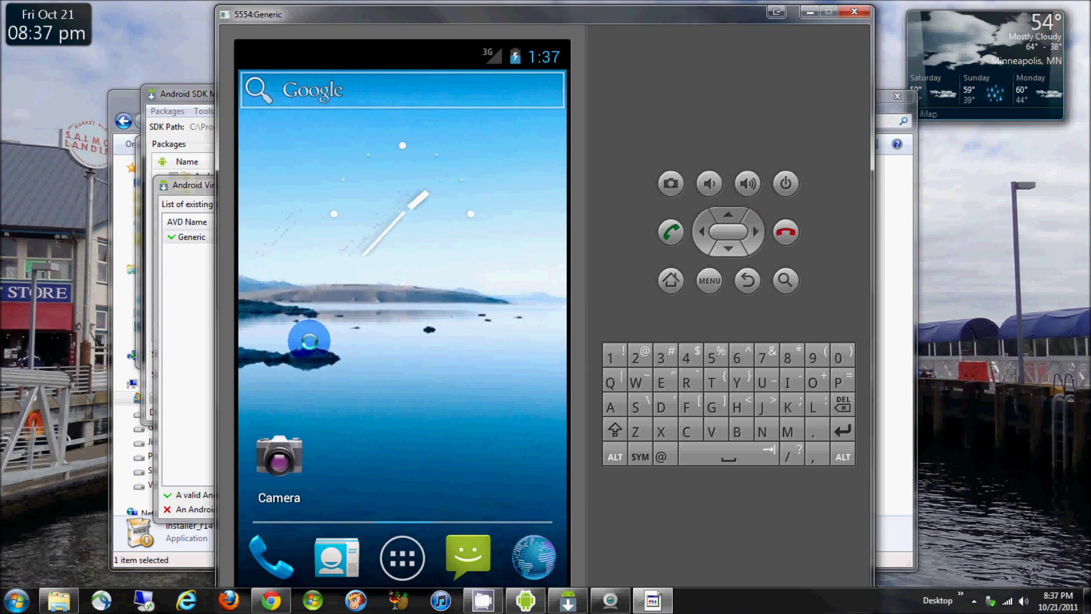
left_click_drag(550, 341, 363, 339)
left_click_drag(546, 336, 256, 341)
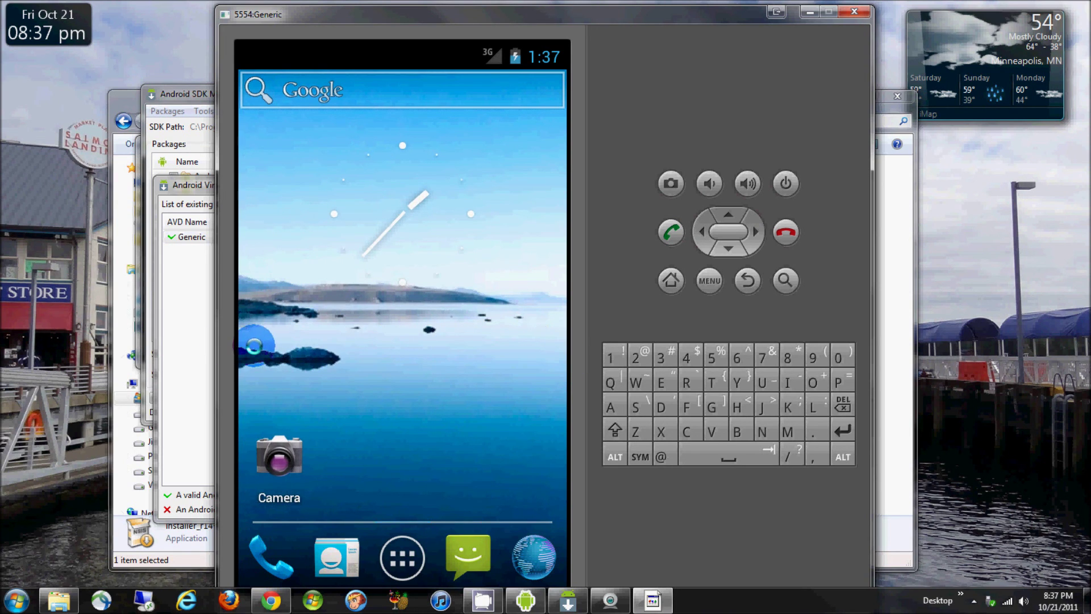
Step: Open Settings on the virtual phone, look through its categories, and open About phone
left_click(444, 448)
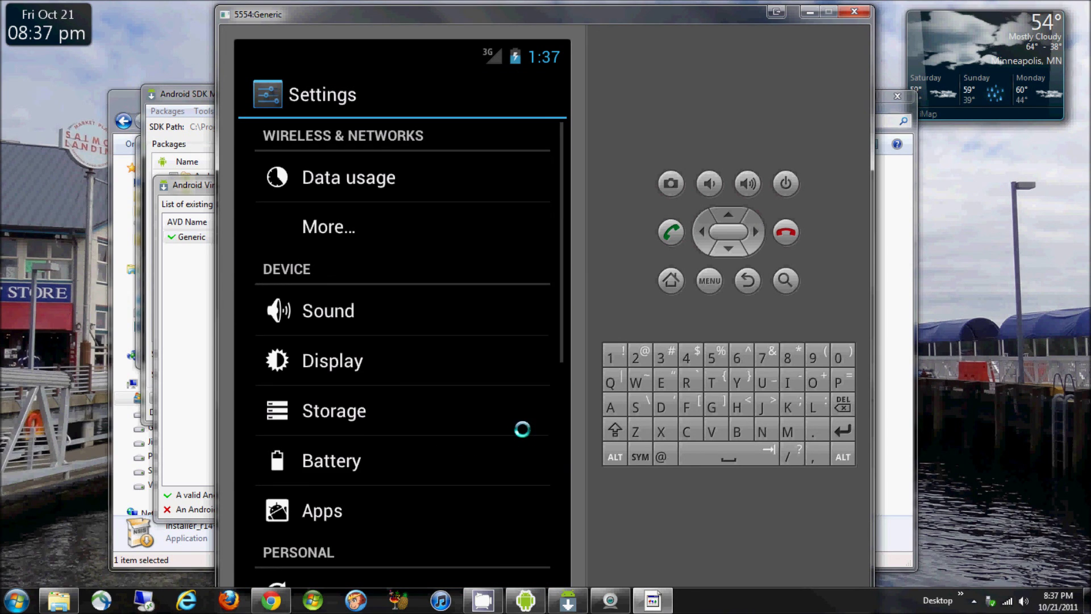
scroll(407, 555, "down", 5)
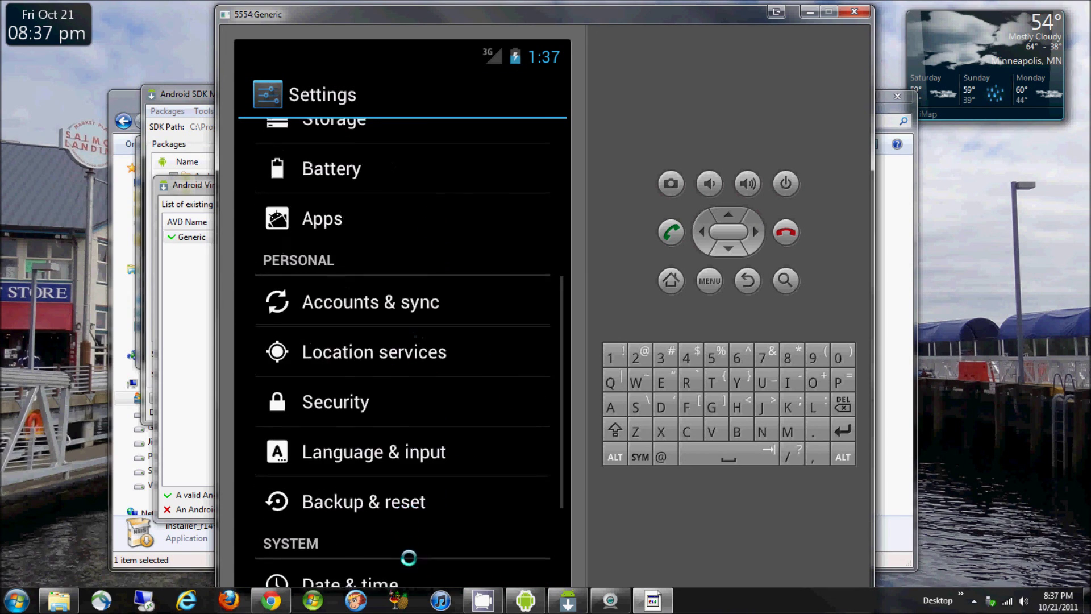
scroll(401, 309, "down", 3)
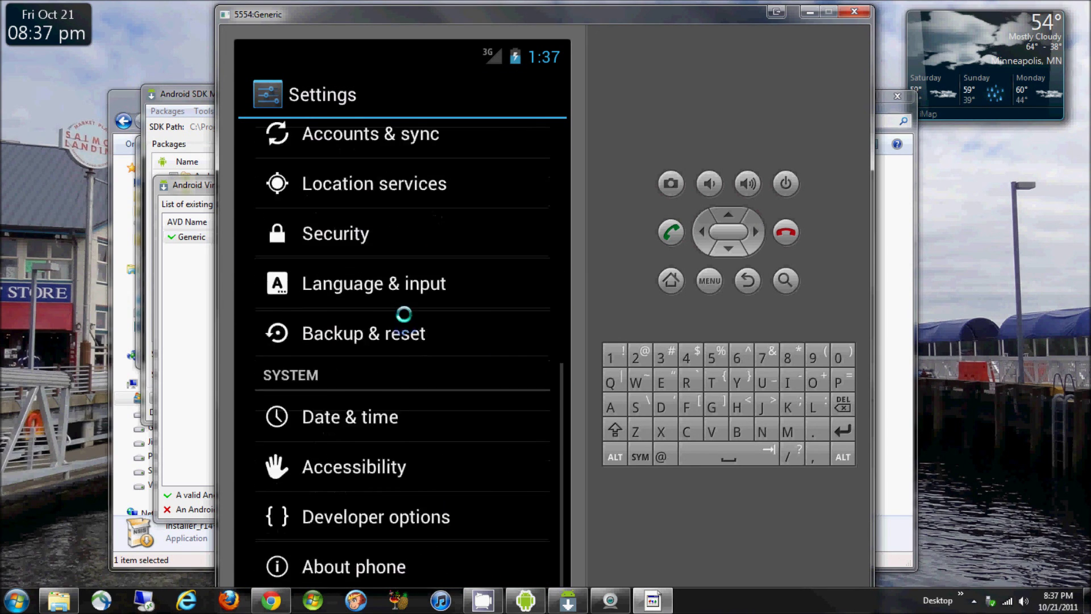
left_click(345, 573)
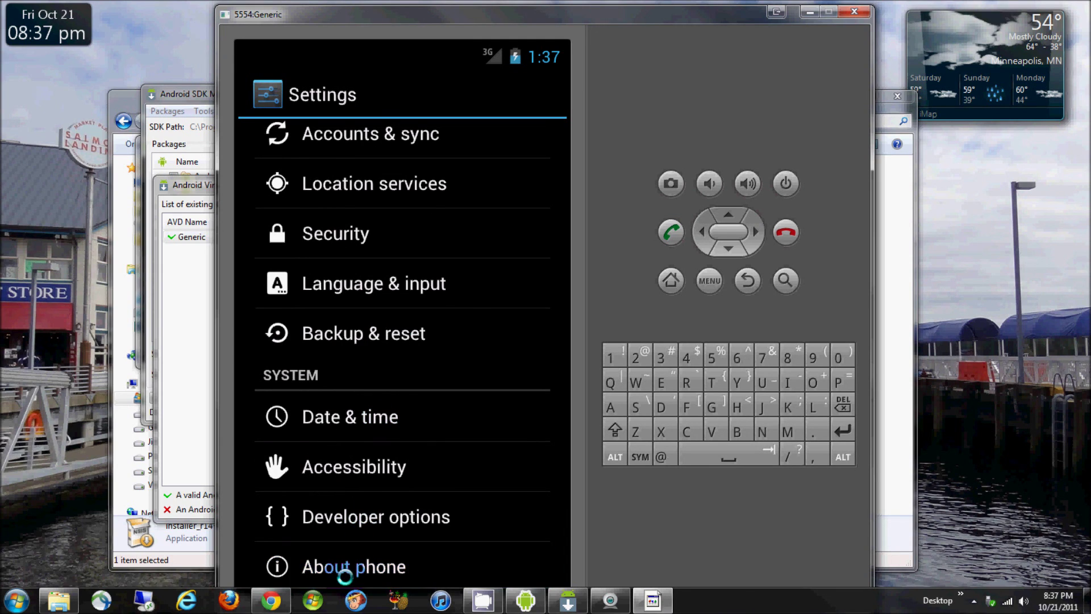